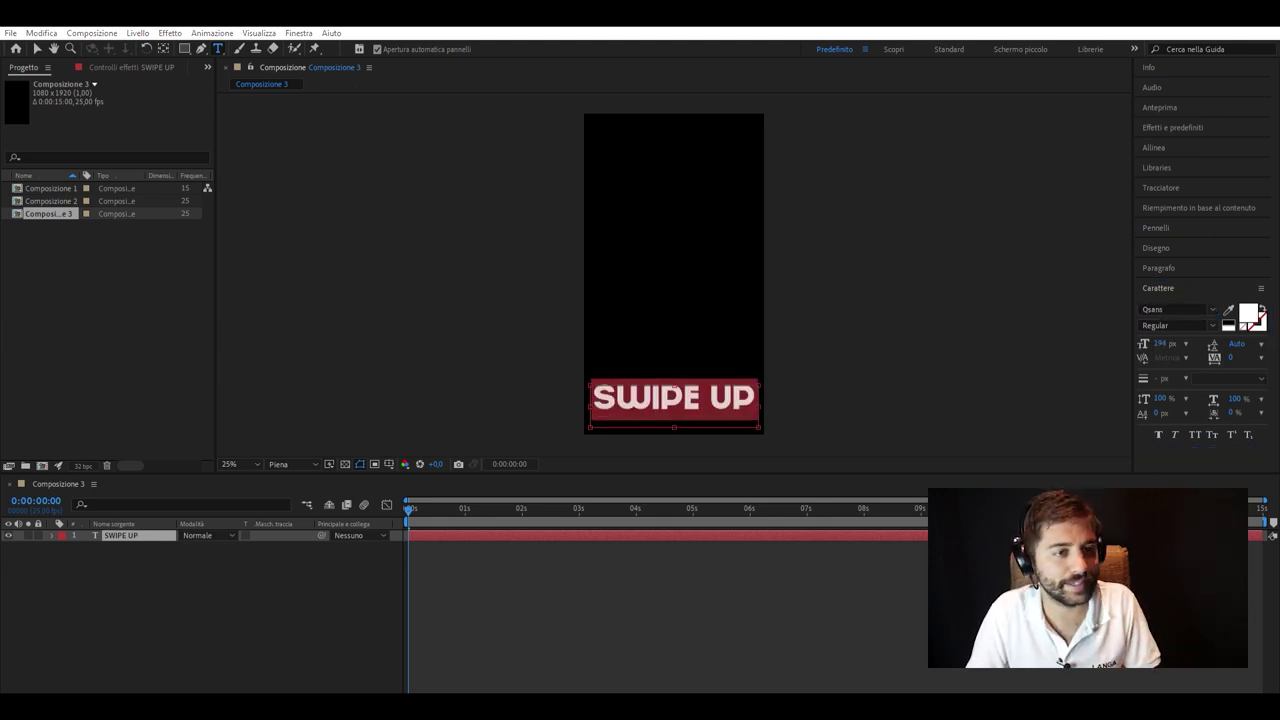
Keyframe the SWIPE UP Range Selector Offset from 0 to 100% to animate the letters.
{"action": "left_click", "coordinate": [1177, 127]}
{"action": "type", "text": "ani"}
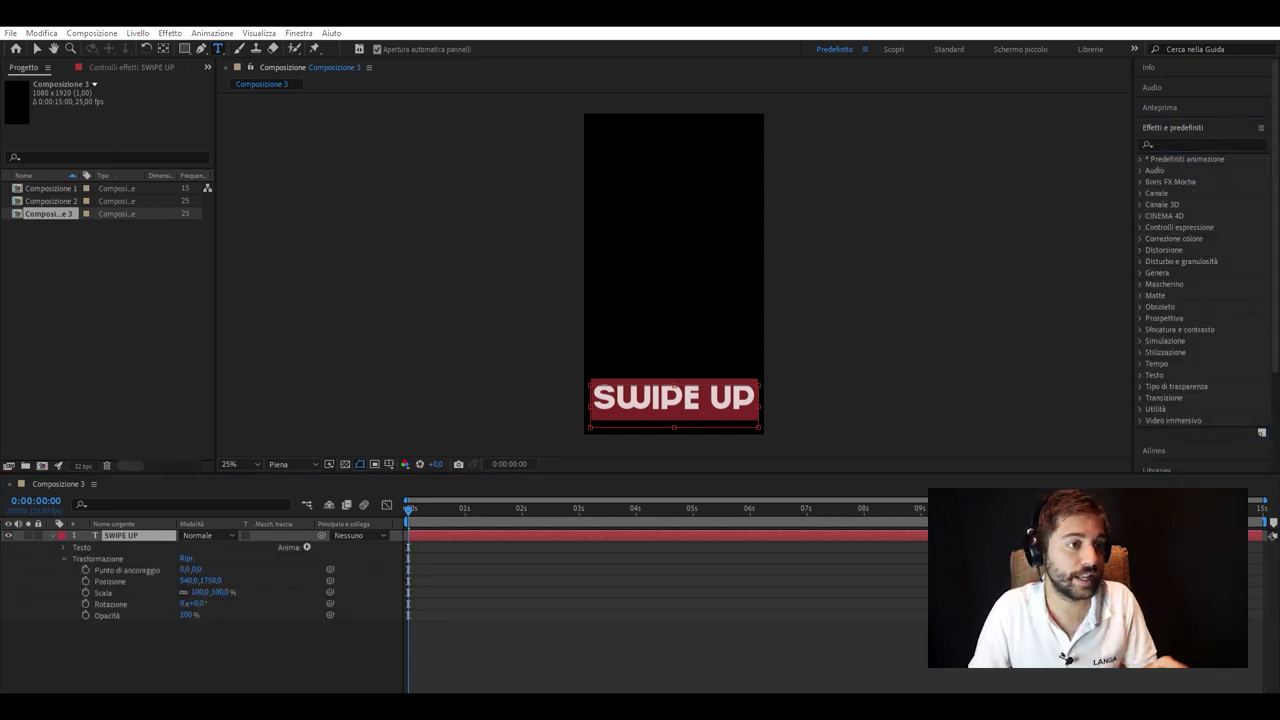
{"action": "left_click", "coordinate": [306, 545]}
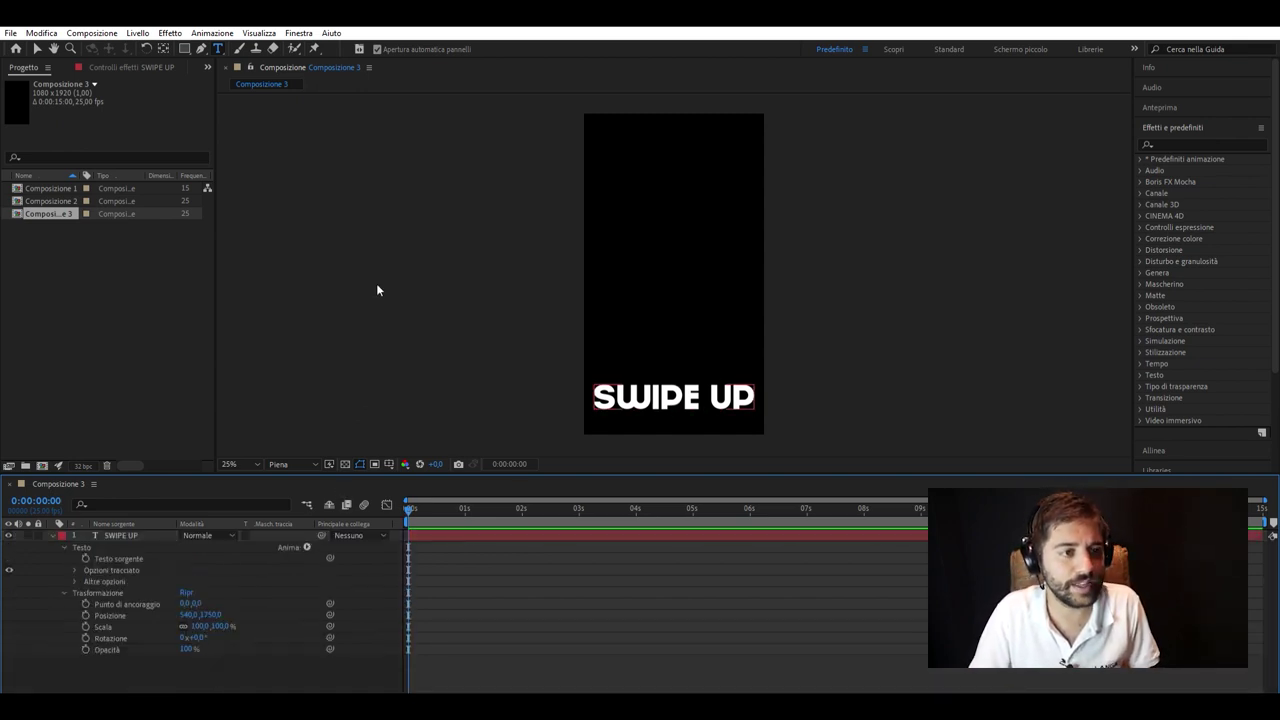
{"action": "left_click", "coordinate": [137, 570]}
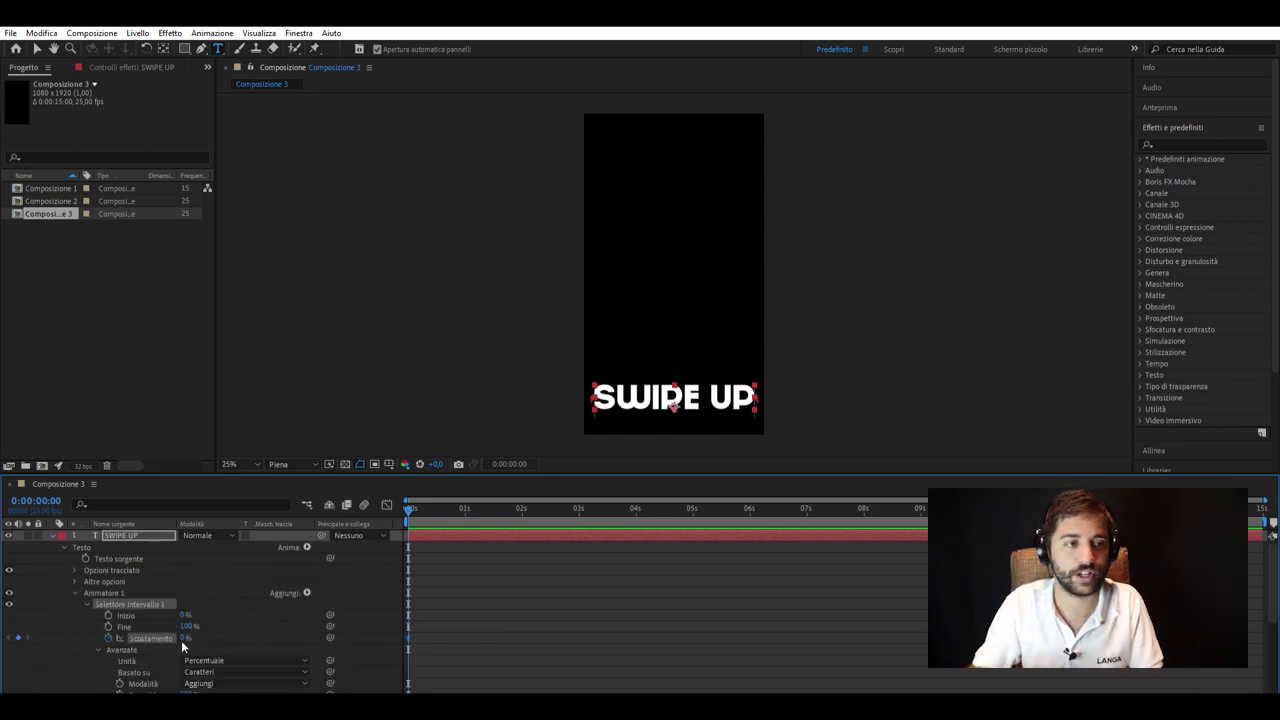
{"action": "left_click_drag", "start_coordinate": [410, 495], "coordinate": [483, 500]}
{"action": "scroll", "coordinate": [225, 593], "scroll_direction": "down", "scroll_amount": 2}
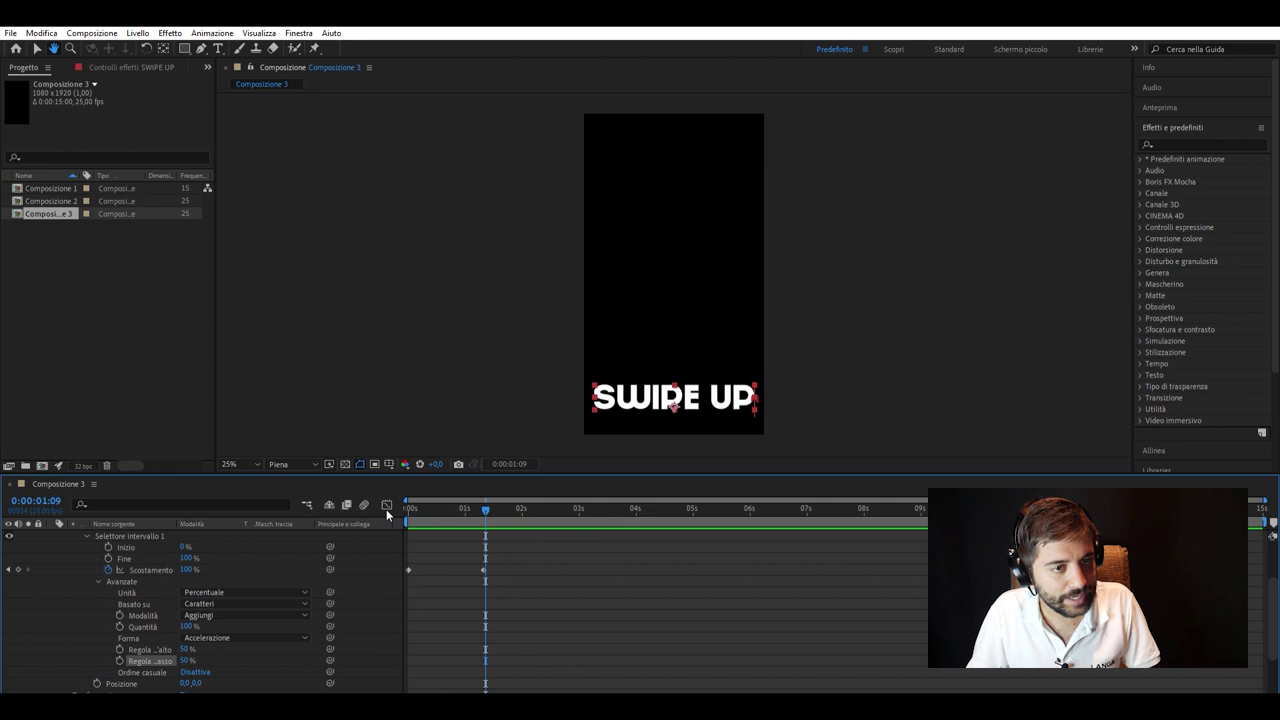
{"action": "scroll", "coordinate": [204, 614], "scroll_direction": "down", "scroll_amount": 3}
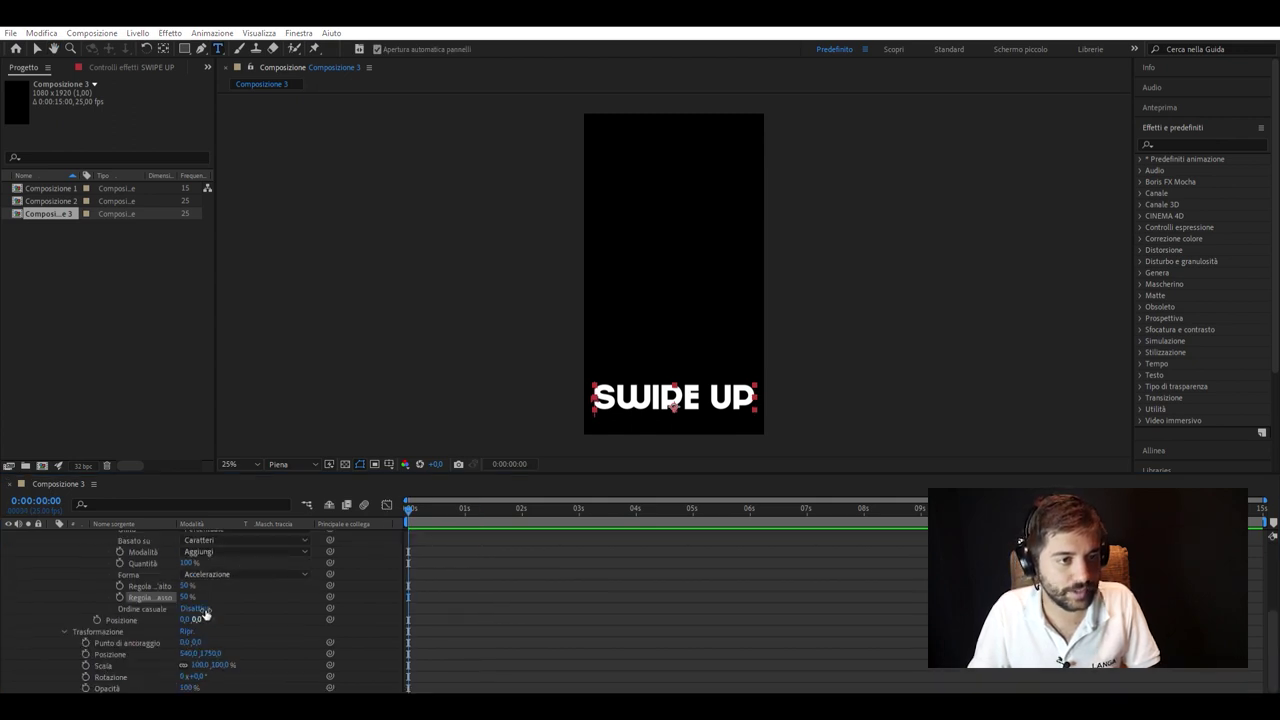
Preview the per-character letter animation and inspect the second animator's offset keyframes.
{"action": "key", "text": "v"}
{"action": "key", "text": "Home"}
{"action": "key", "text": "space"}
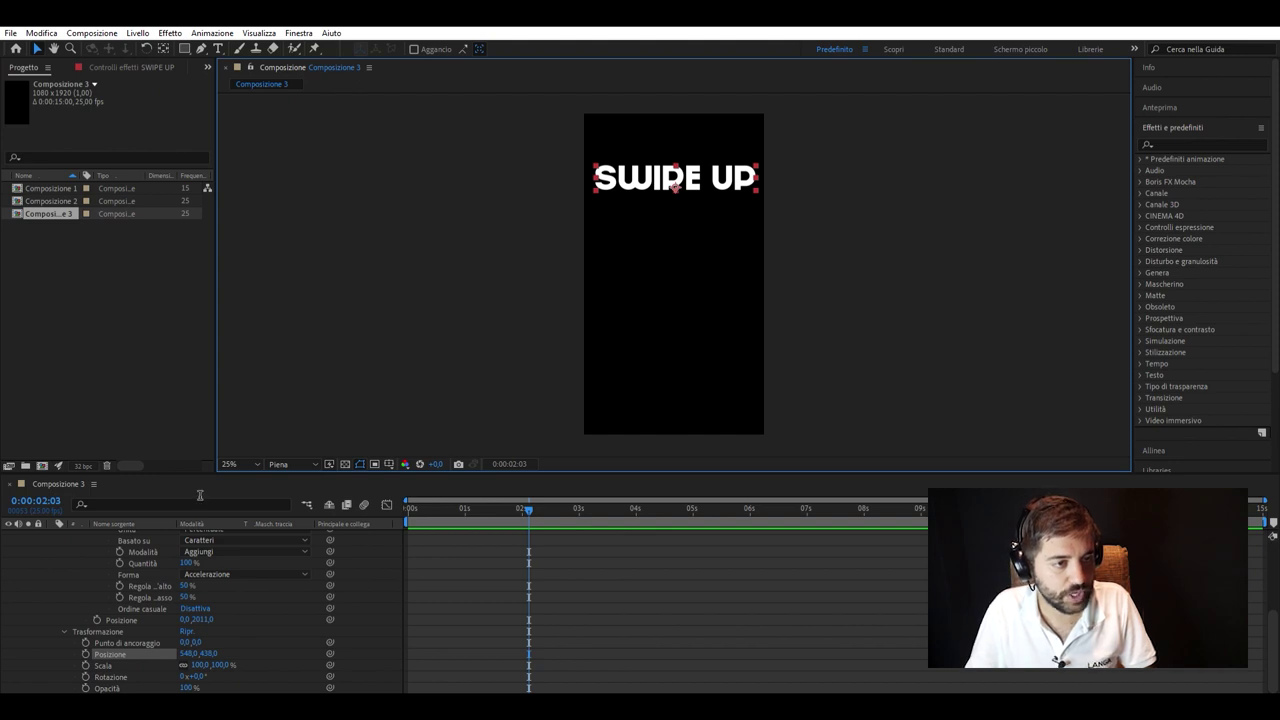
{"action": "left_click", "coordinate": [112, 531]}
{"action": "left_click", "coordinate": [87, 606]}
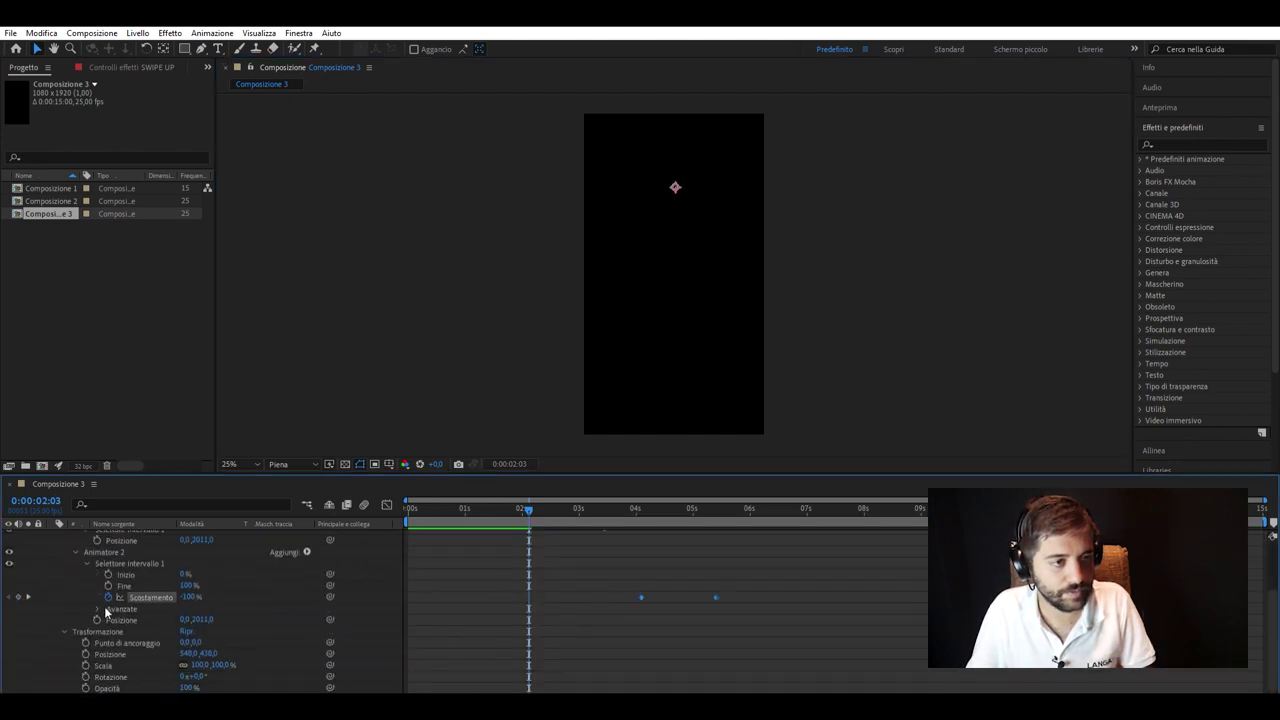
{"action": "left_click", "coordinate": [104, 609]}
{"action": "key", "text": "Home"}
{"action": "scroll", "coordinate": [300, 600], "scroll_direction": "up", "scroll_amount": 5}
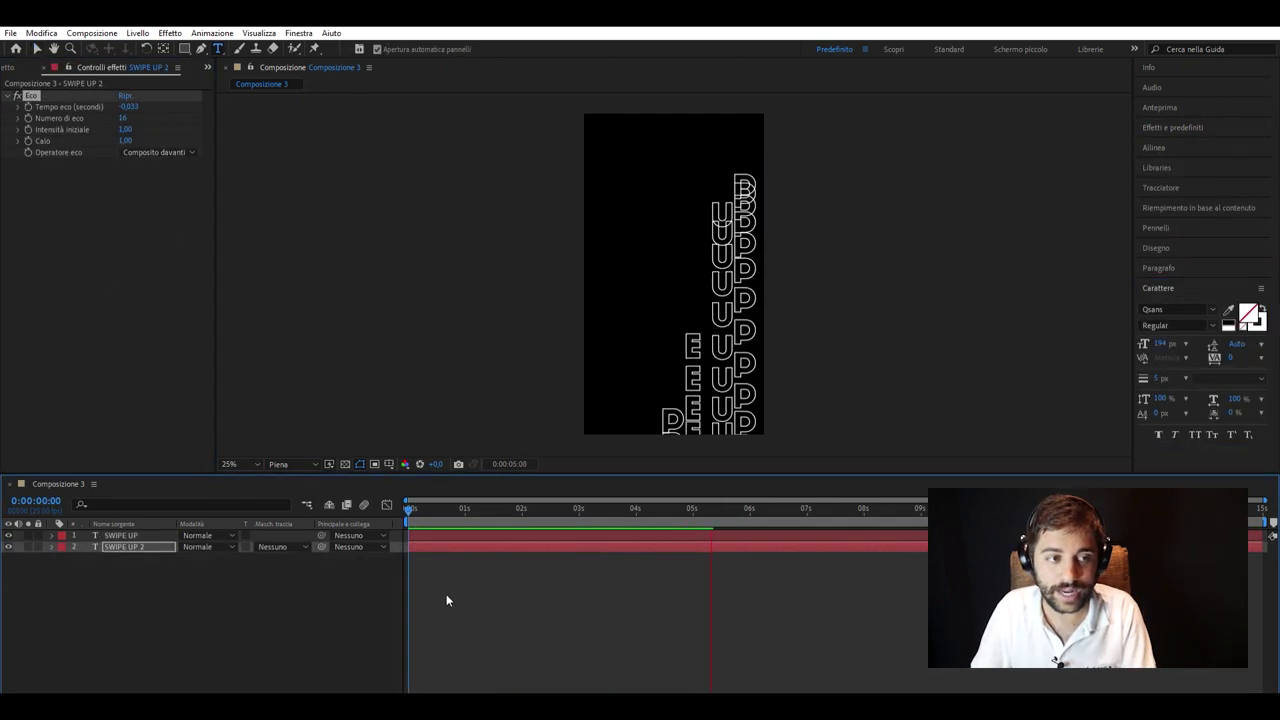
Duplicate the Echo effect on SWIPE UP 2 and check the echoes at an early frame.
{"action": "key", "text": "ctrl+d"}
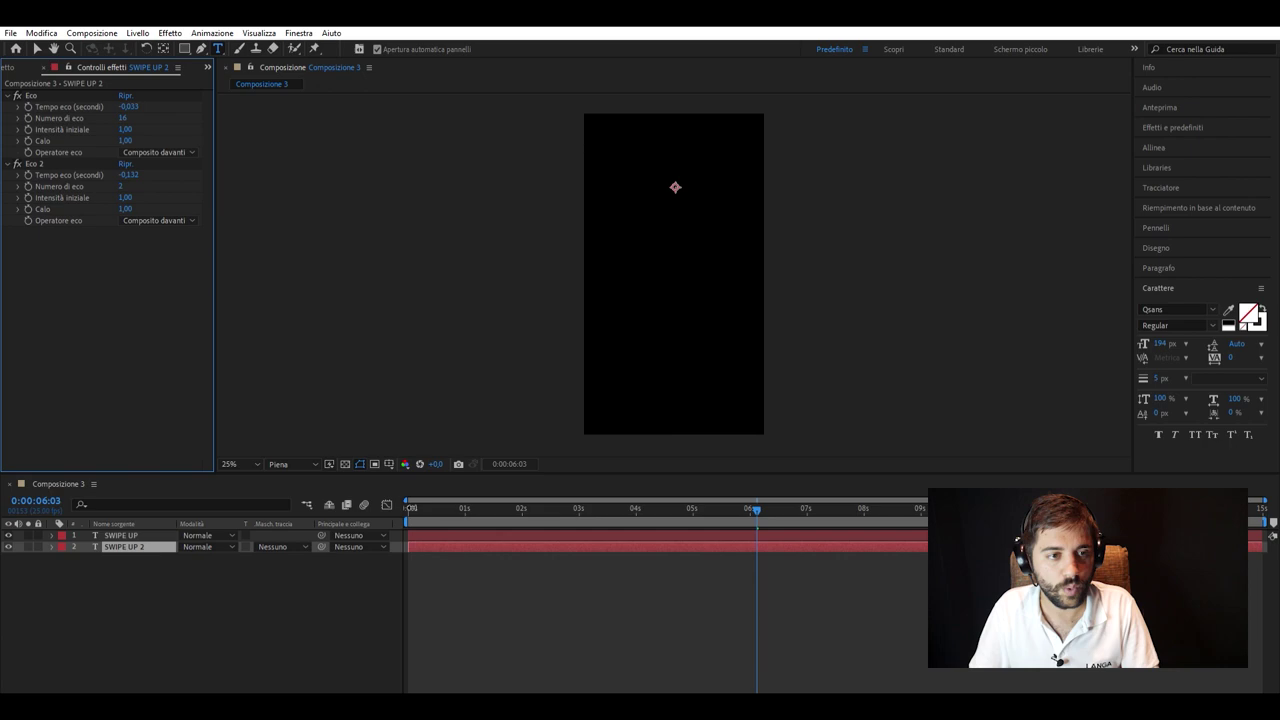
{"action": "left_click", "coordinate": [500, 508]}
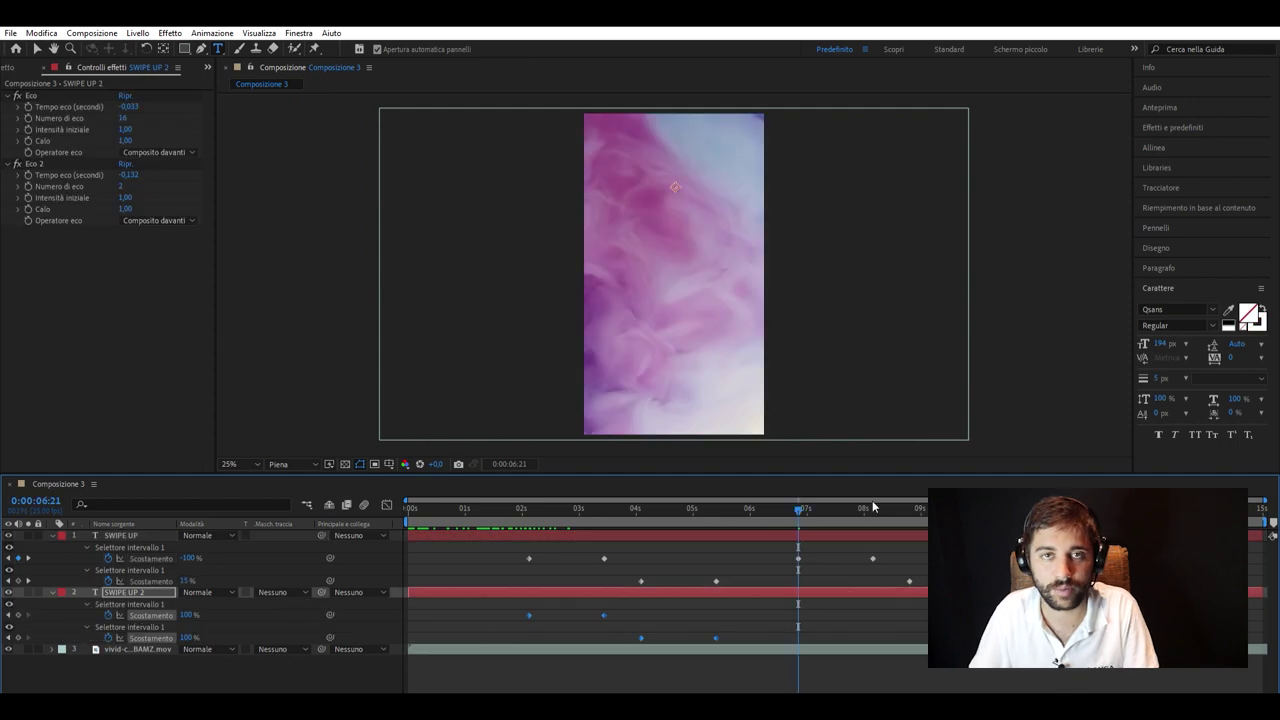
Review the SWIPE UP 2 echoes and drag the black smoke clip above the purple video.
{"action": "left_click", "coordinate": [459, 500]}
{"action": "left_click_drag", "start_coordinate": [459, 500], "coordinate": [424, 500]}
{"action": "left_click", "coordinate": [874, 394]}
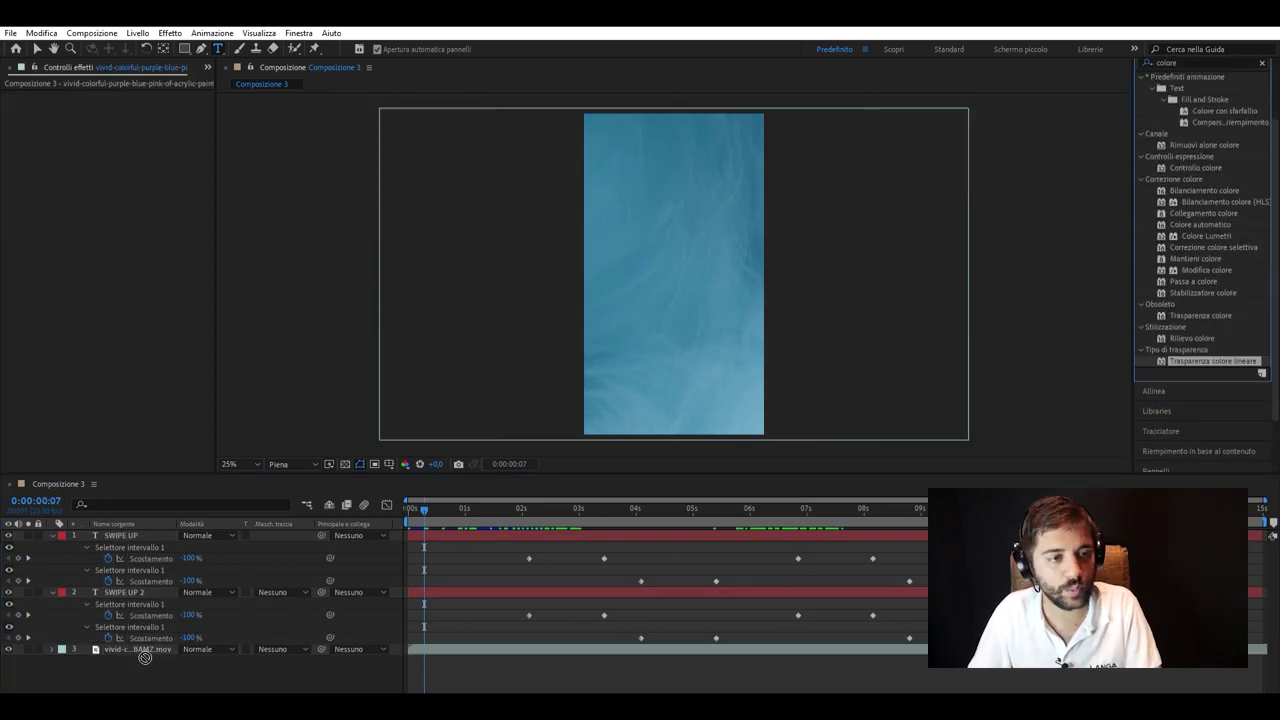
{"action": "scroll", "coordinate": [1210, 304], "scroll_direction": "down", "scroll_amount": 2}
{"action": "left_click_drag", "start_coordinate": [567, 508], "coordinate": [677, 508]}
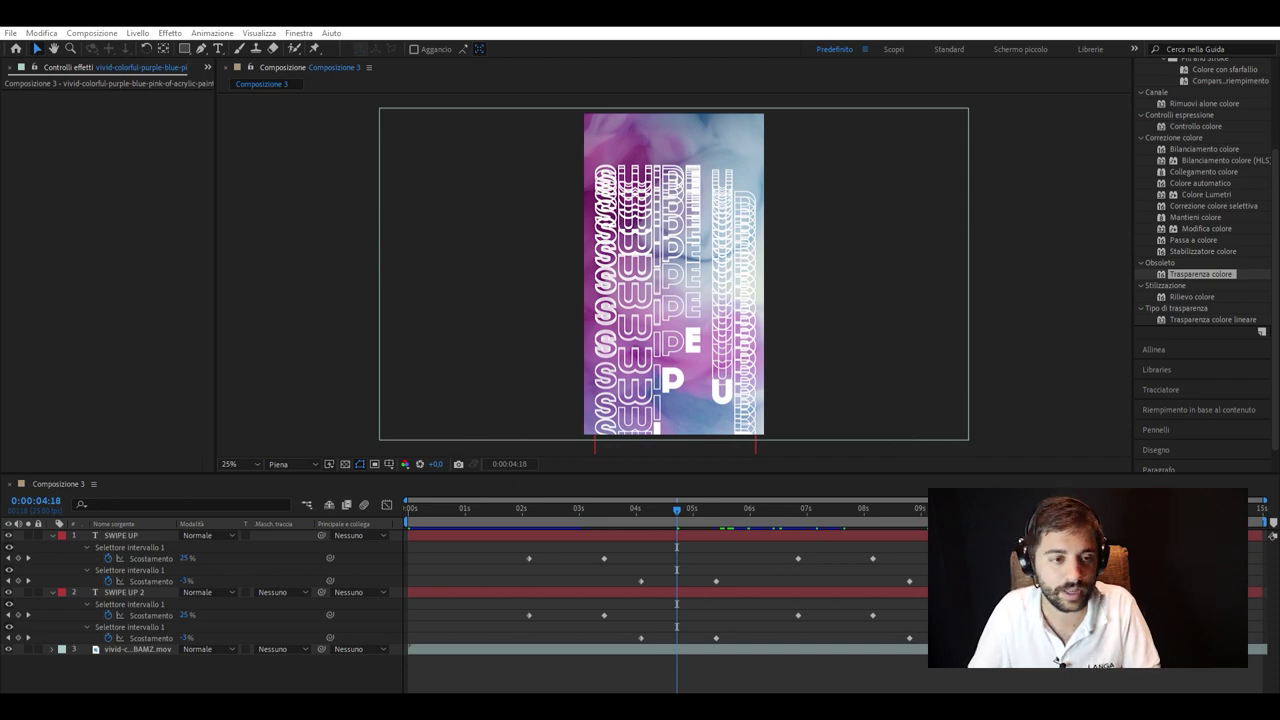
{"action": "left_click_drag", "start_coordinate": [0, 183], "coordinate": [854, 415]}
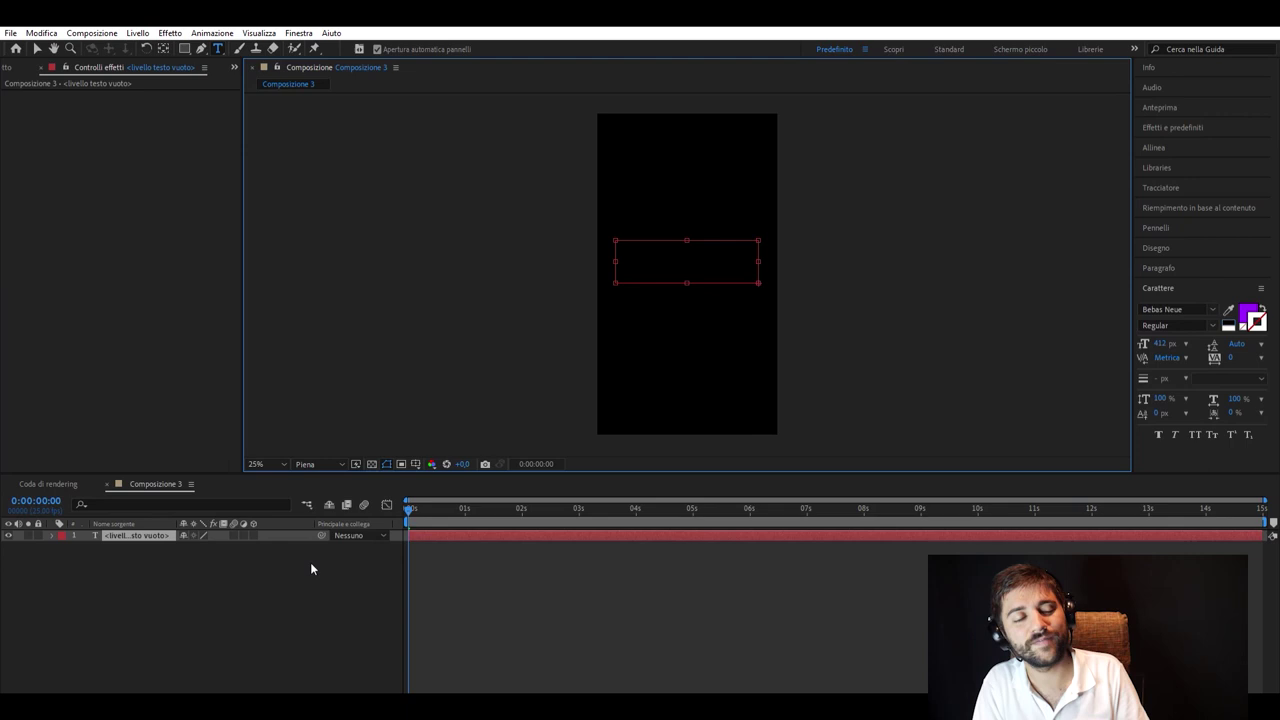
Type the FOLLOW text and draw a small ellipse over it.
{"action": "type", "text": "FOLLOW"}
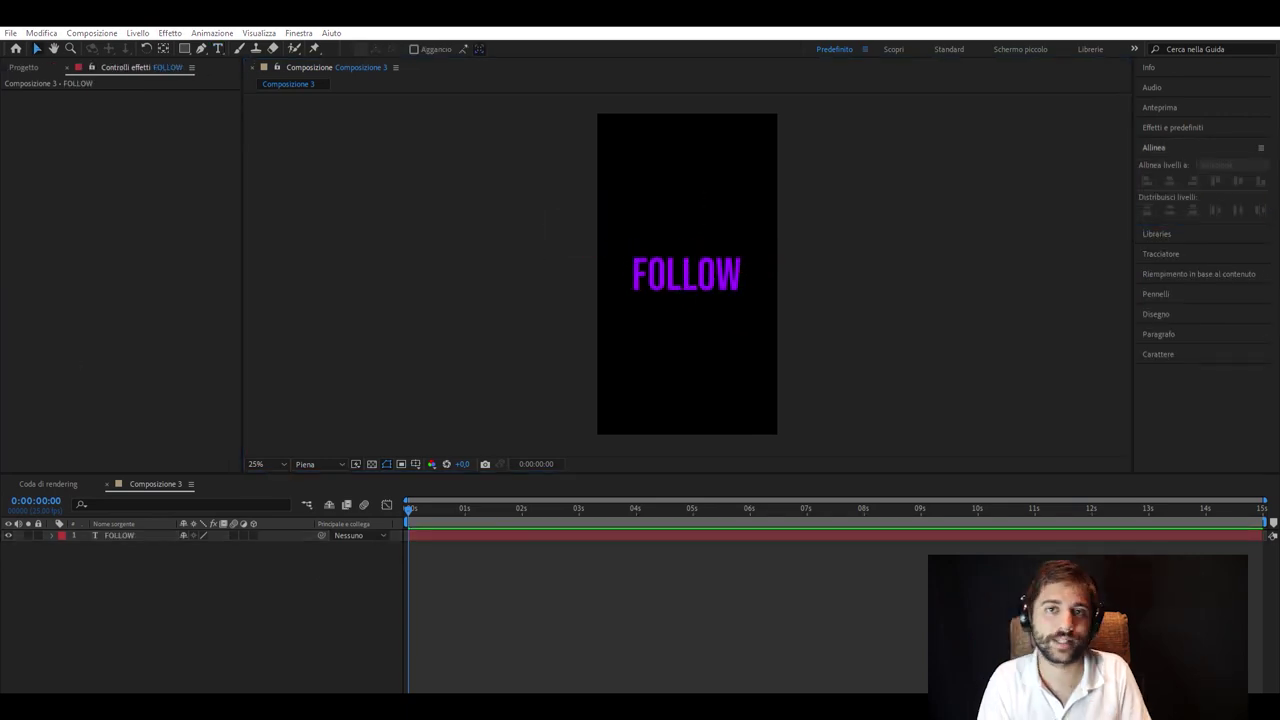
{"action": "type", "text": "q"}
{"action": "left_click_drag", "start_coordinate": [665, 259], "coordinate": [697, 289]}
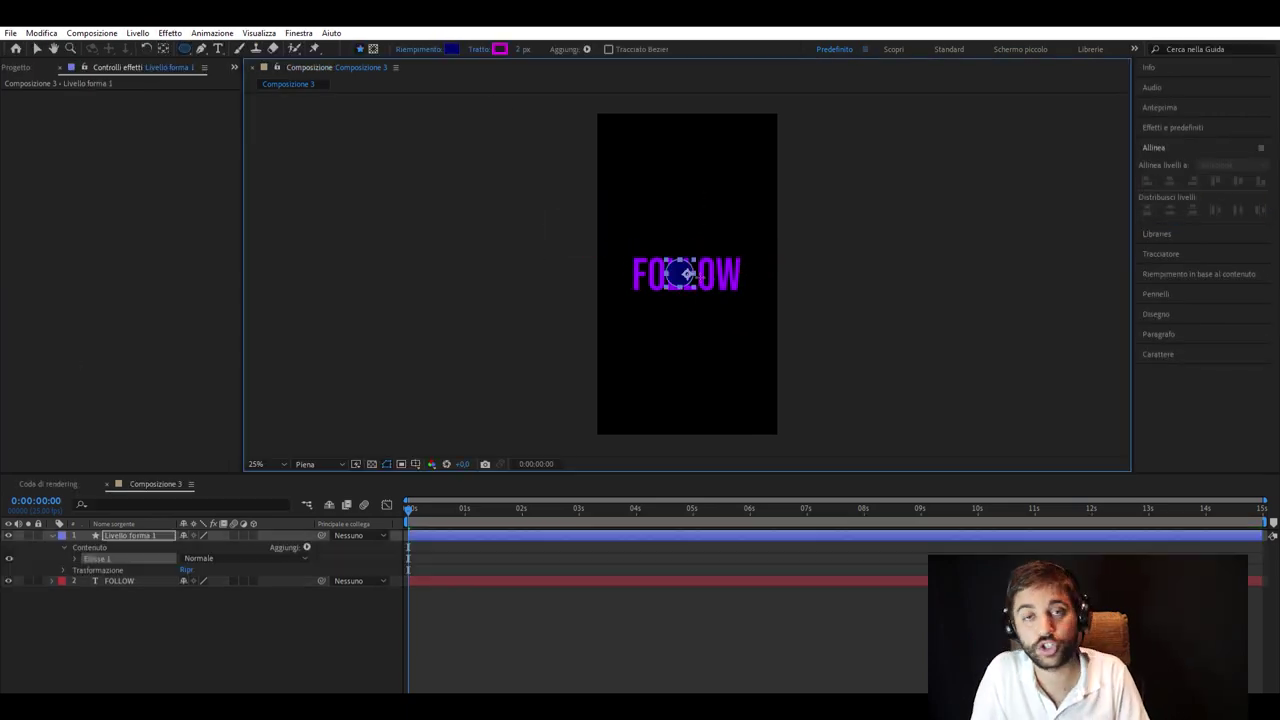
{"action": "left_click", "coordinate": [1190, 333]}
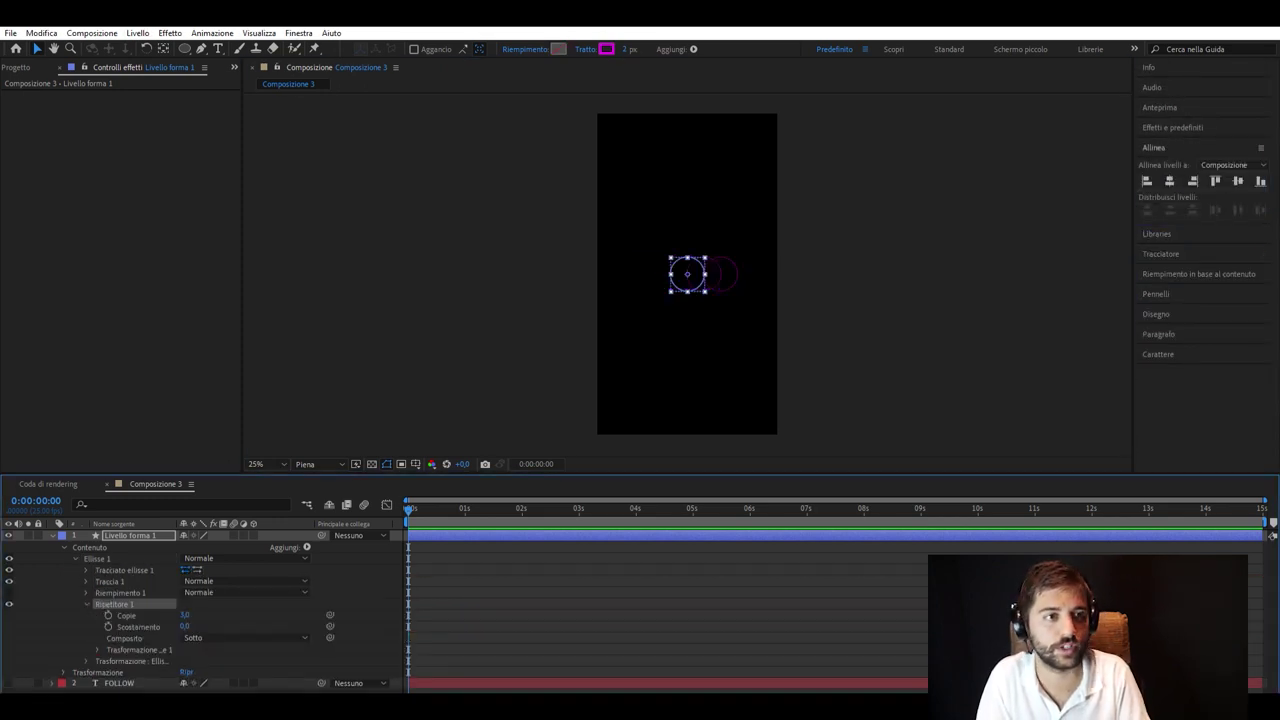
Set the Repeater to 26 copies, 128% scale and 0% start opacity for expanding rings.
{"action": "left_click", "coordinate": [88, 643]}
{"action": "scroll", "coordinate": [200, 600], "scroll_direction": "down", "scroll_amount": 2}
{"action": "left_click_drag", "start_coordinate": [185, 551], "coordinate": [178, 545]}
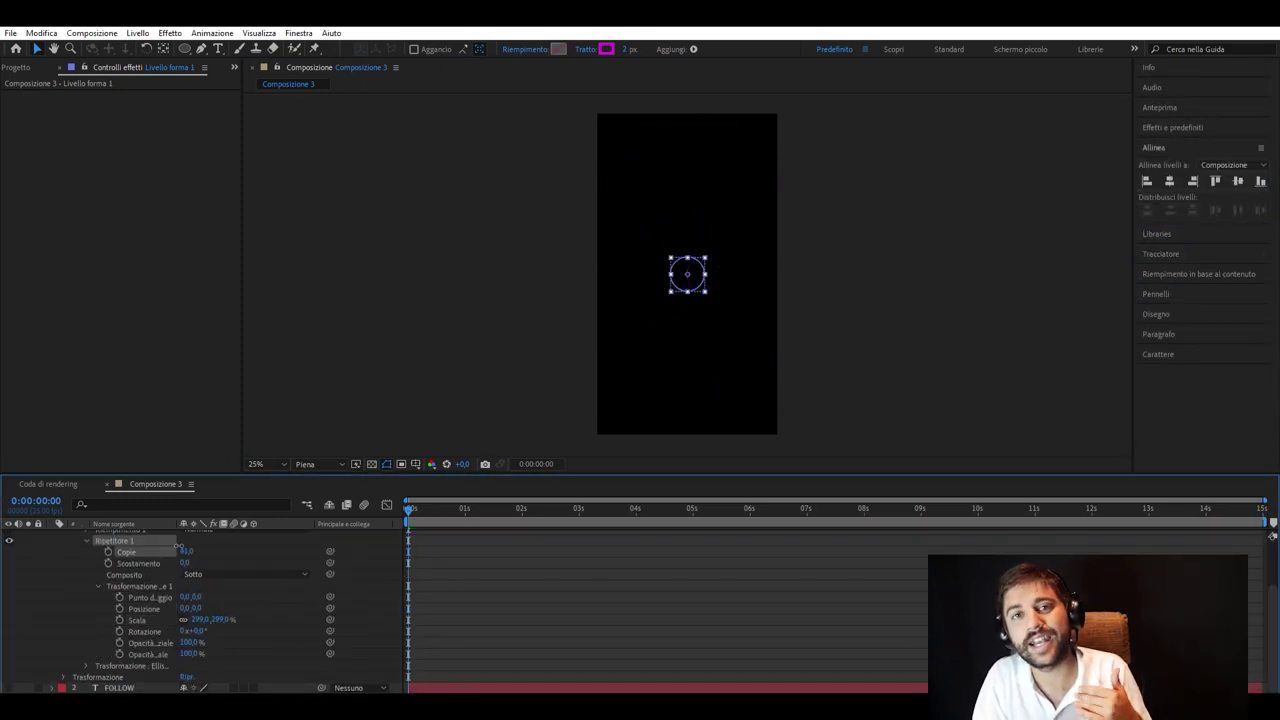
{"action": "key", "text": "ctrl+z"}
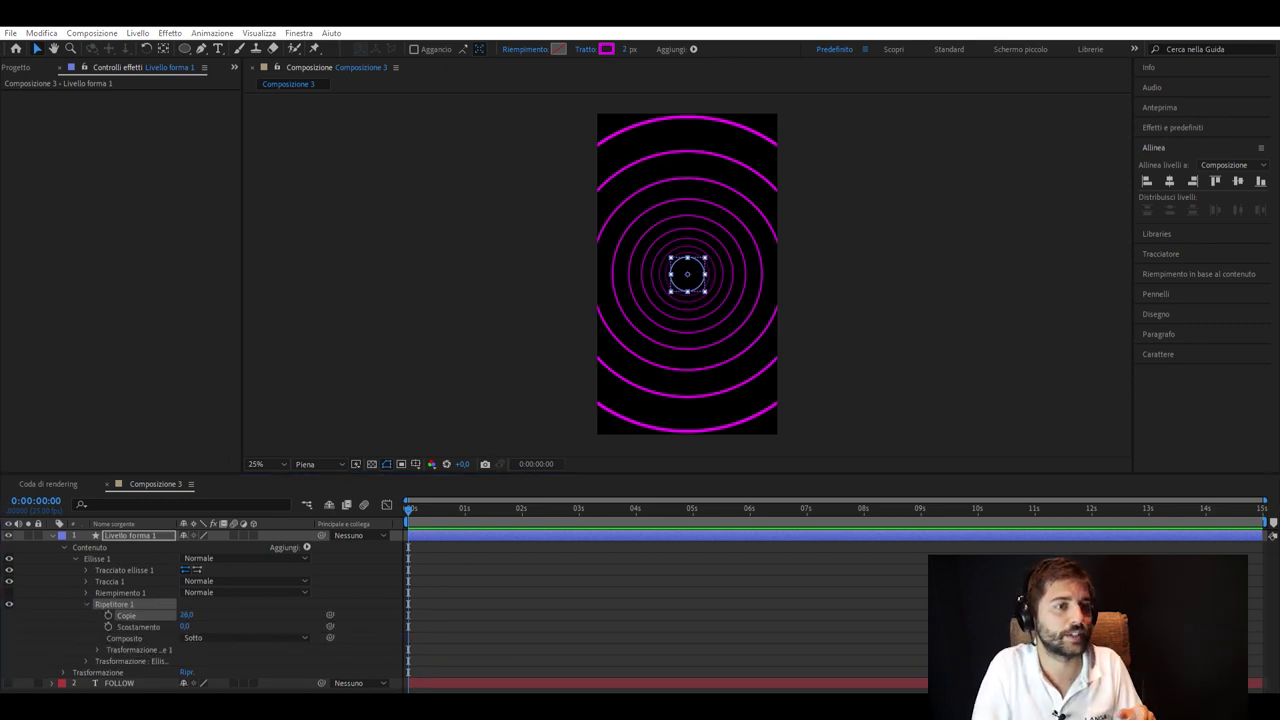
{"action": "key", "text": "ctrl+shift+z"}
{"action": "key", "text": "ctrl+shift+z"}
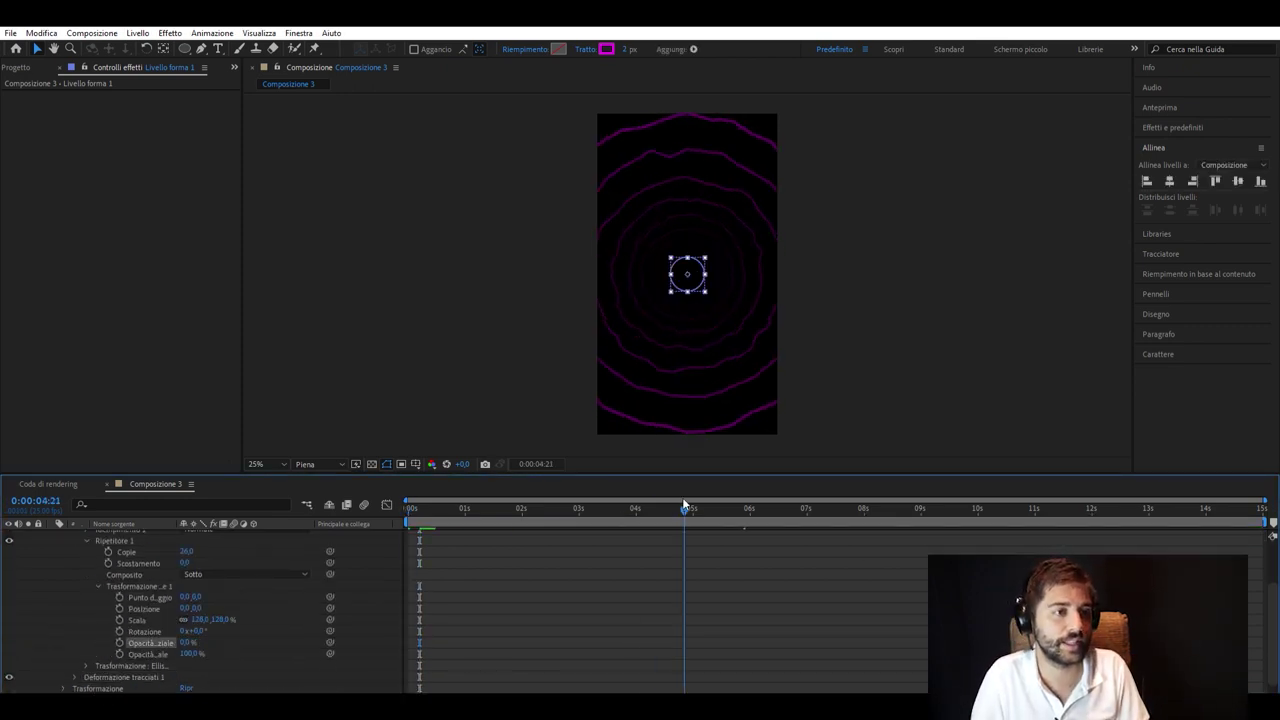
{"action": "key", "text": "Home"}
{"action": "key", "text": "u"}
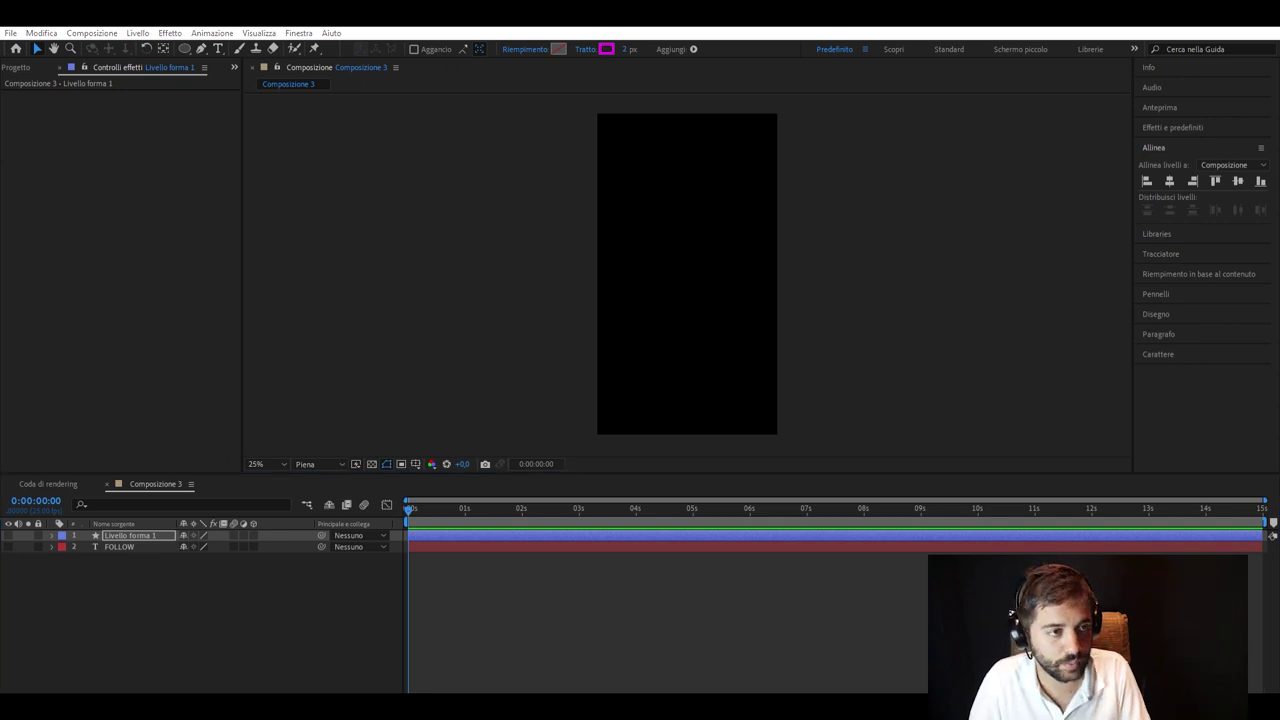
Draw a small dot shape and add a second Repeater with 42 copies for a dot grid.
{"action": "left_click", "coordinate": [610, 121]}
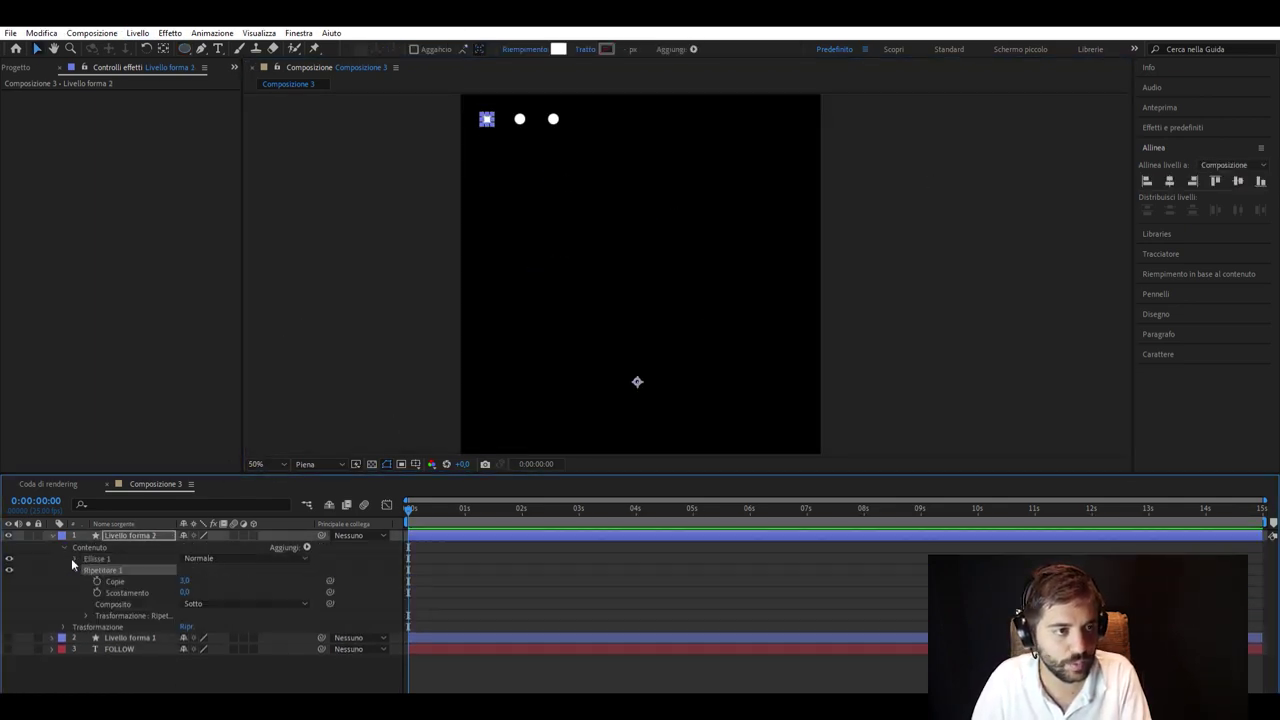
{"action": "left_click", "coordinate": [88, 608]}
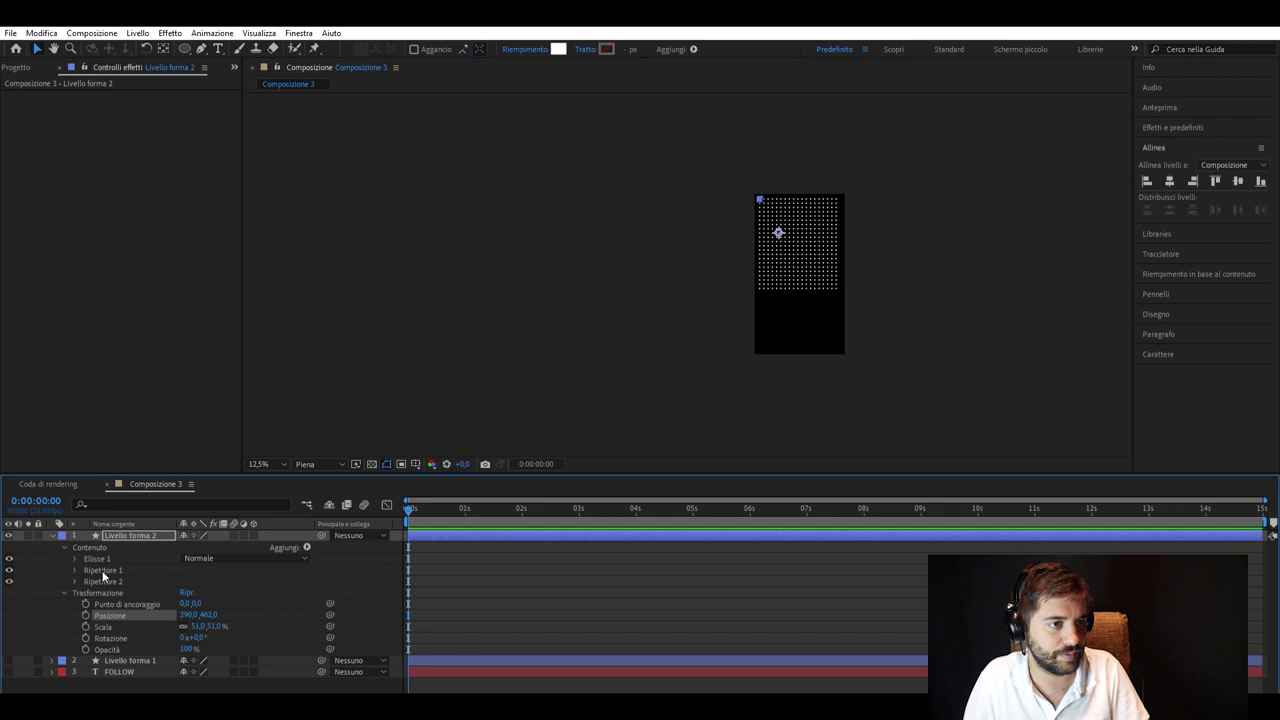
{"action": "left_click_drag", "start_coordinate": [186, 637], "coordinate": [200, 620]}
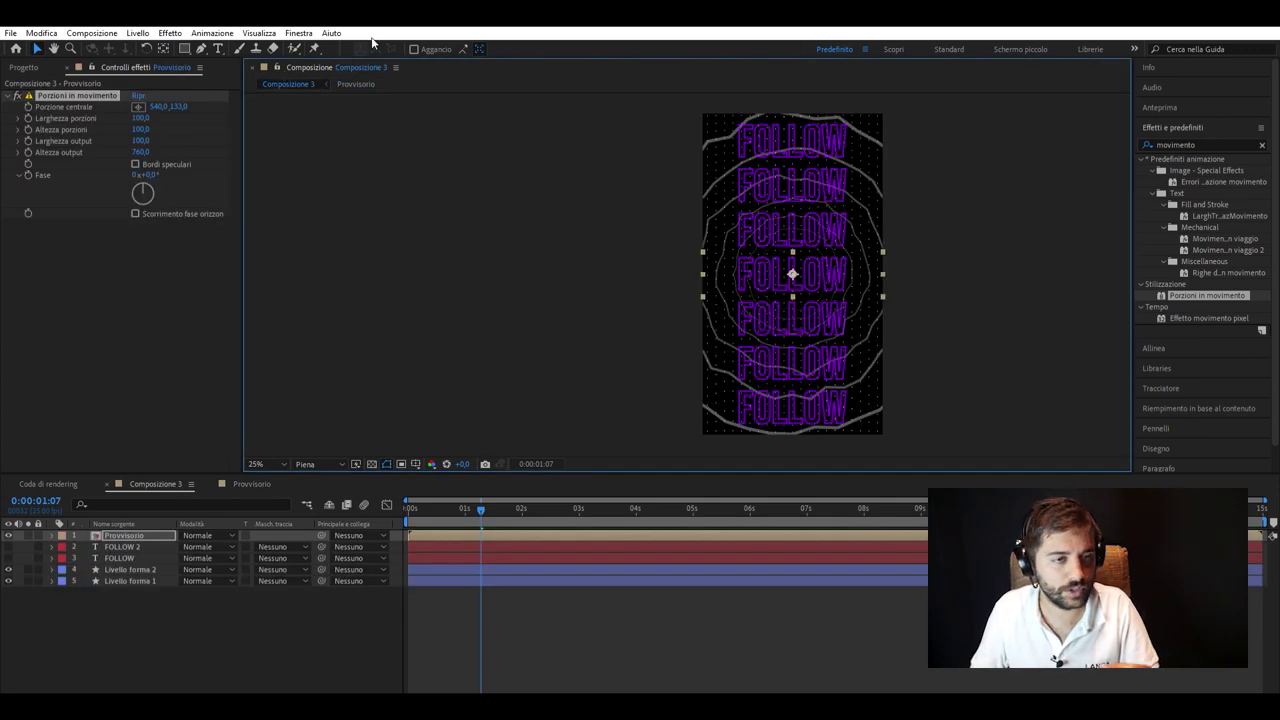
Preview the tiled FOLLOW columns and keyframe FOLLOW 2's Position from the timeline start.
{"action": "key", "text": "space"}
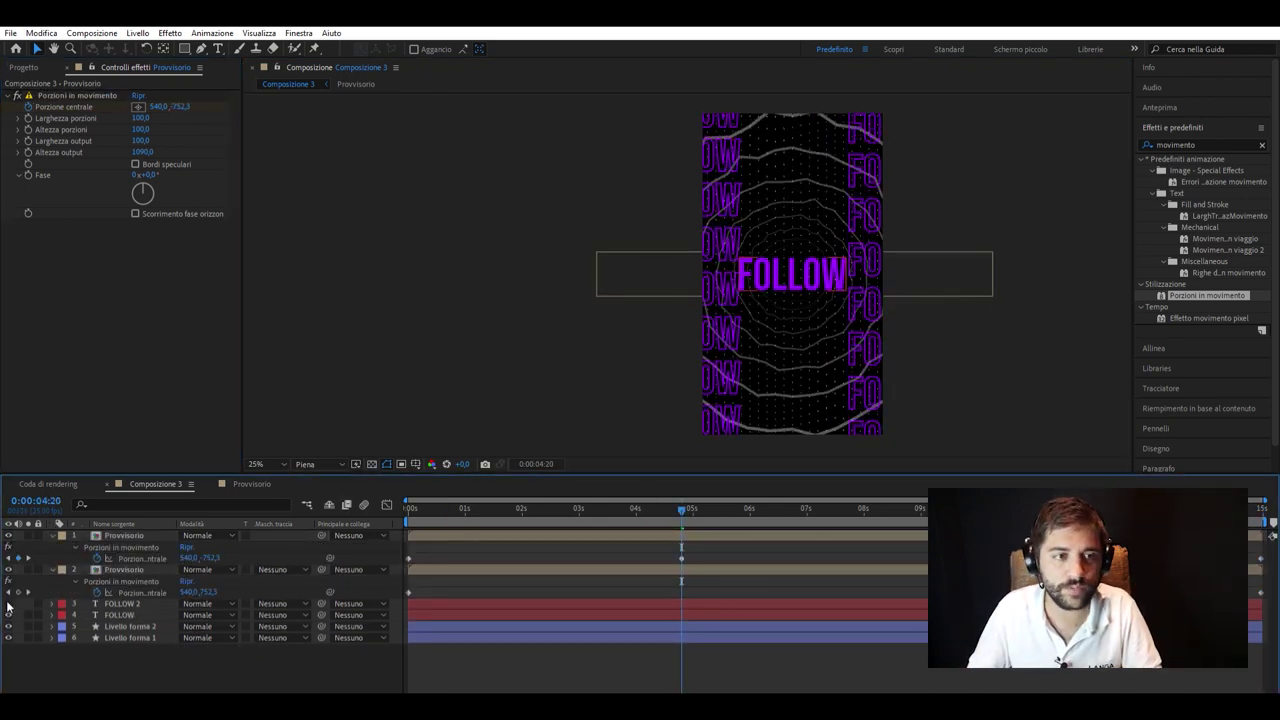
{"action": "left_click", "coordinate": [97, 569]}
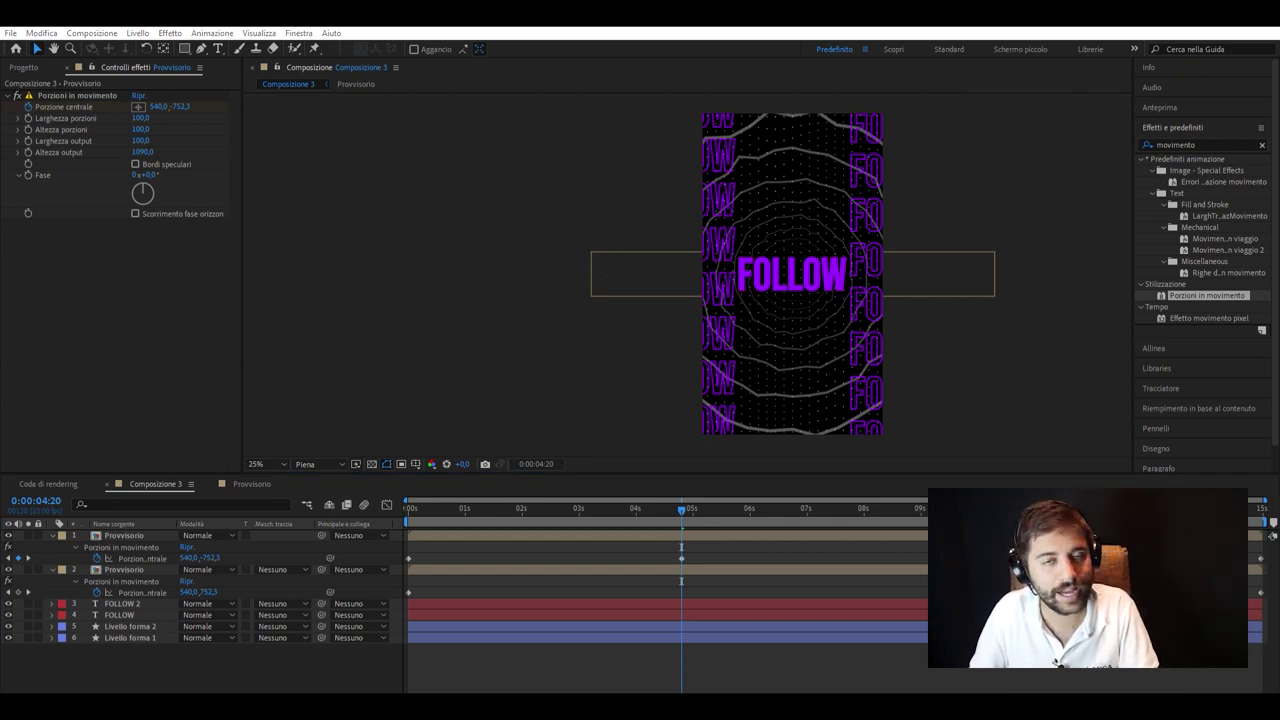
{"action": "left_click", "coordinate": [122, 603]}
{"action": "key", "text": "p"}
{"action": "key", "text": "Home"}
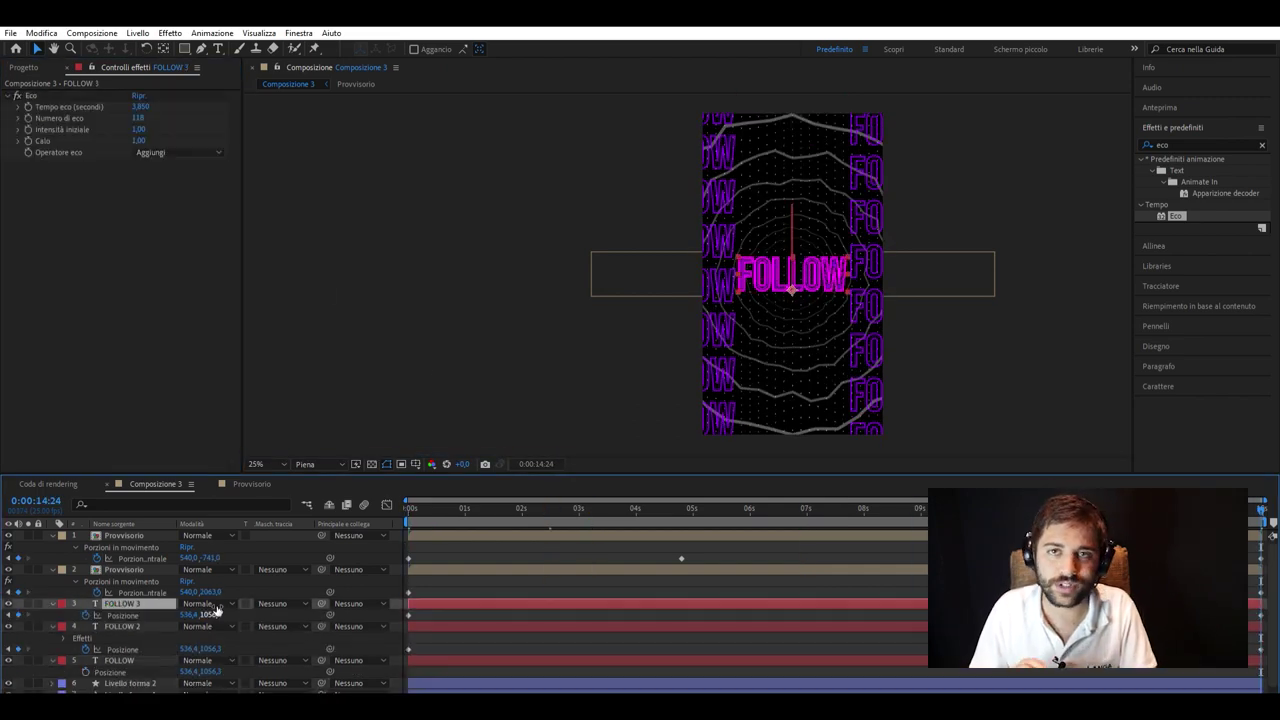
Preview the 118-step echo trails and create a new adjustment layer.
{"action": "key", "text": "space"}
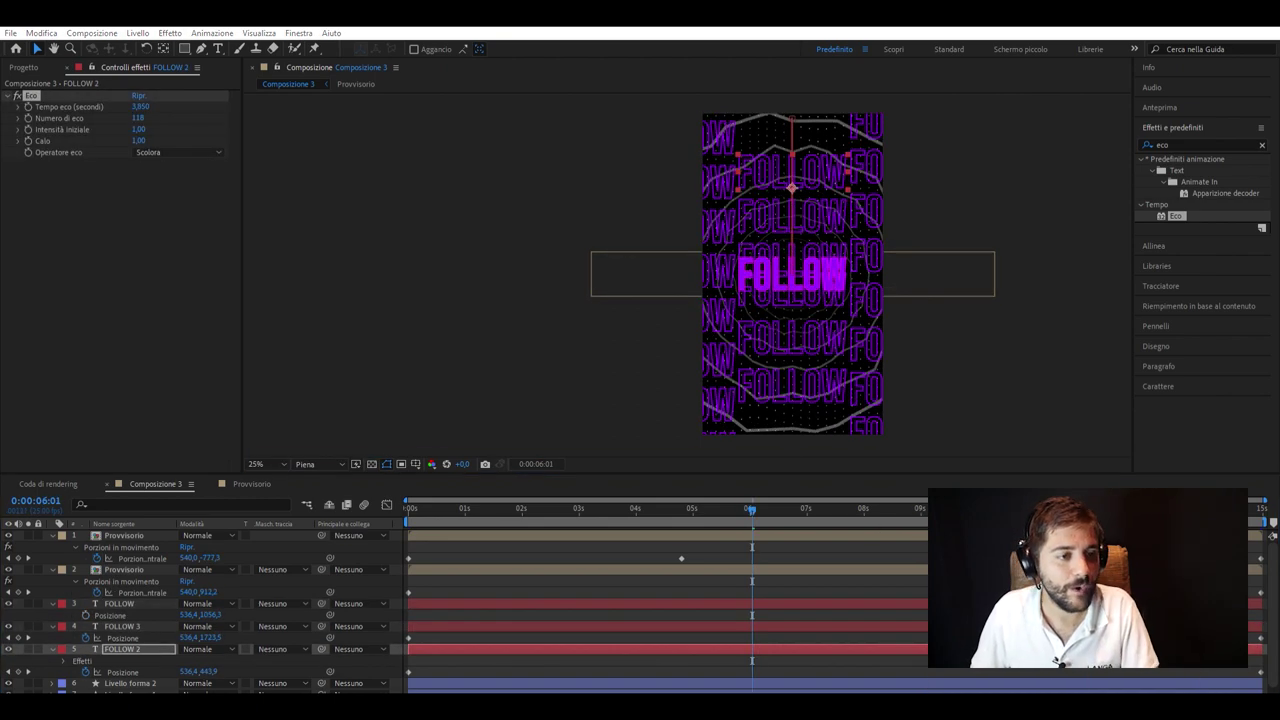
{"action": "key", "text": "ctrl+alt+y"}
Apply CC Lens to the adjustment layer and preview its keyframed Size bulge.
{"action": "type", "text": "spotl"}
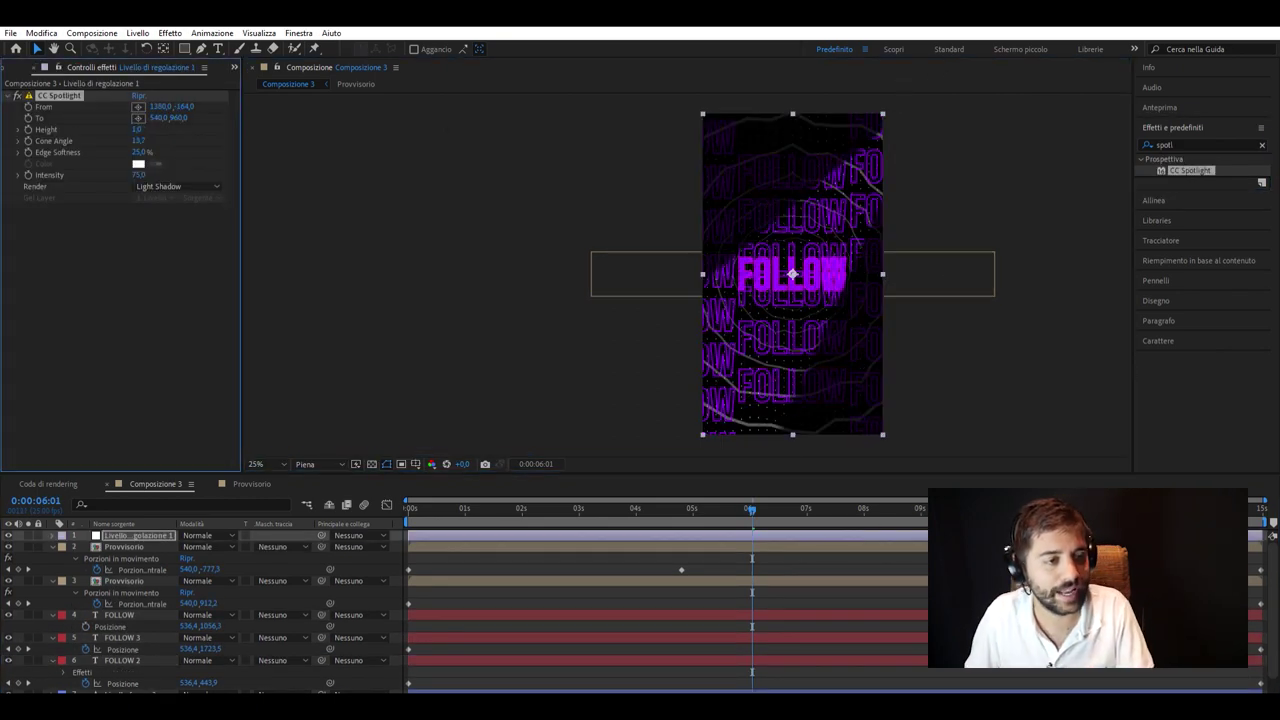
{"action": "key", "text": "F2"}
{"action": "left_click_drag", "start_coordinate": [1183, 170], "coordinate": [120, 230]}
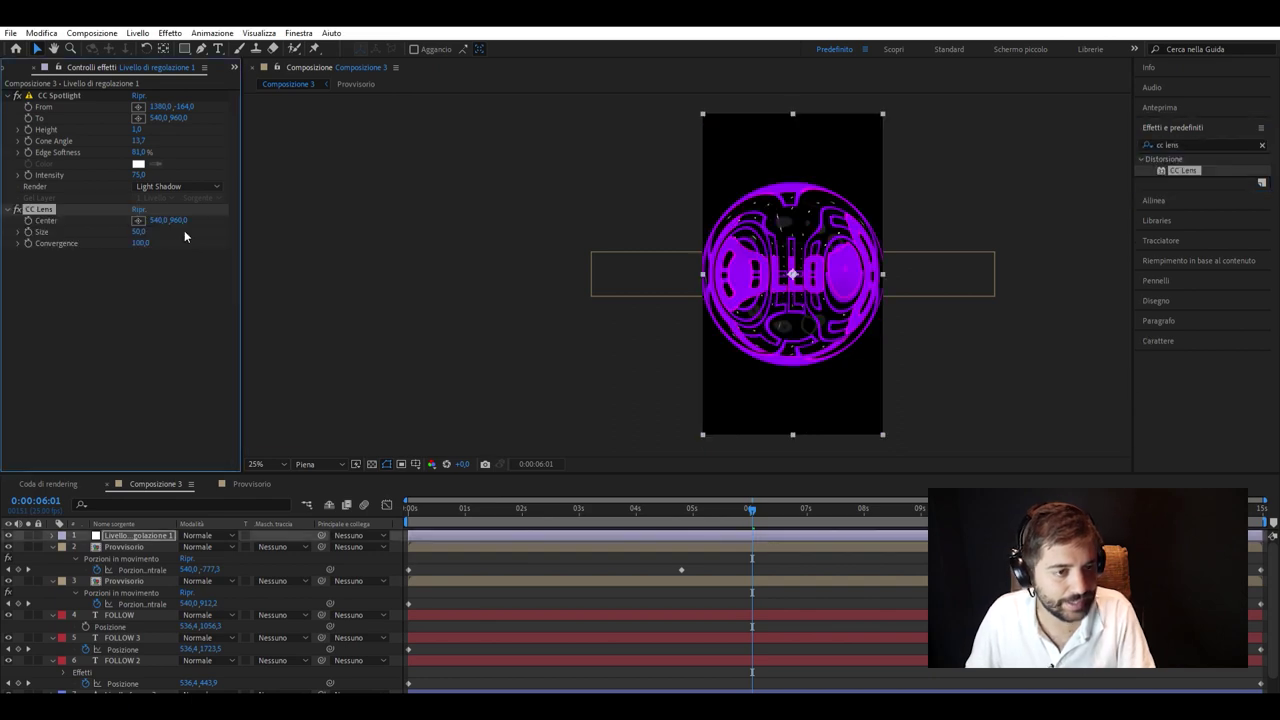
{"action": "key", "text": "End"}
{"action": "key", "text": "space"}
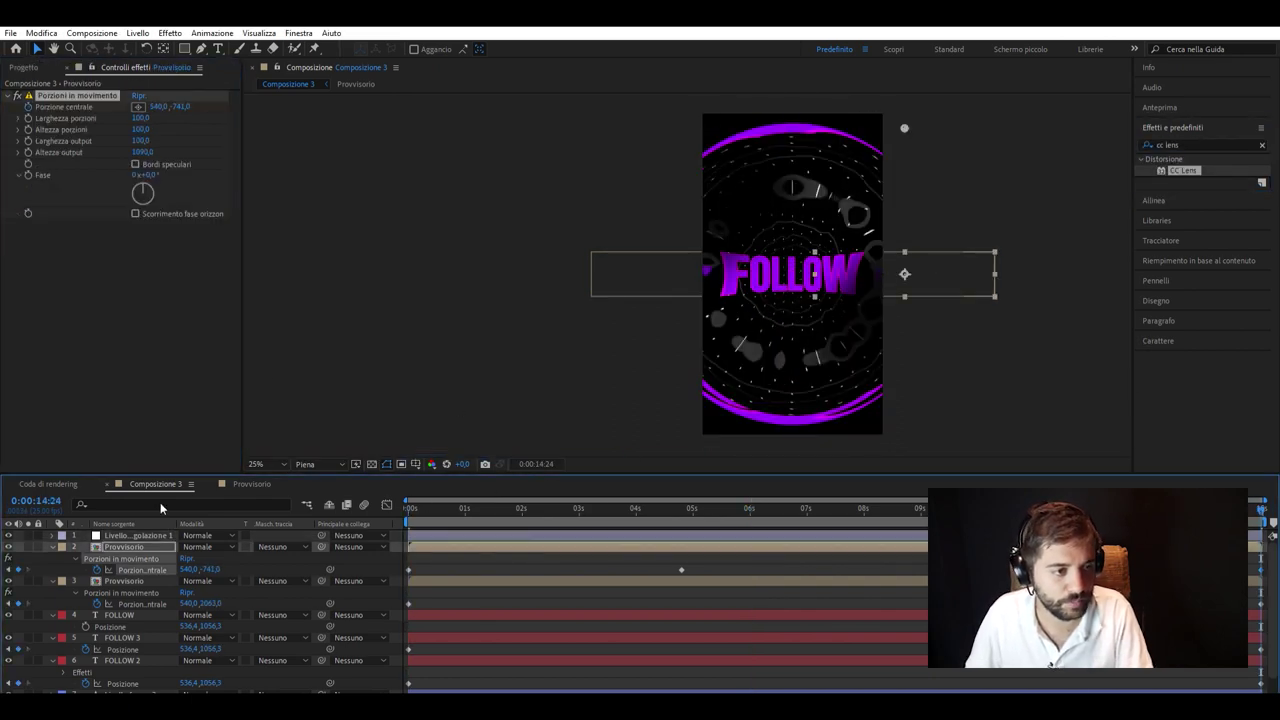
{"action": "key", "text": "u"}
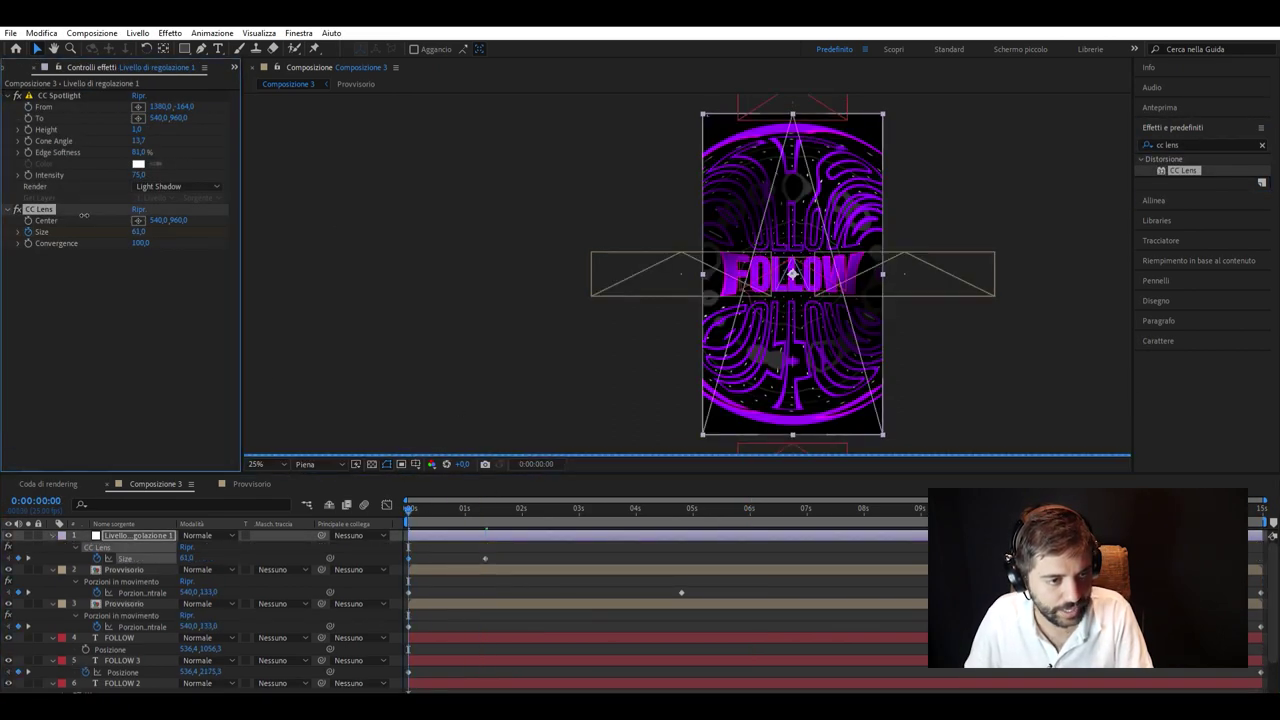